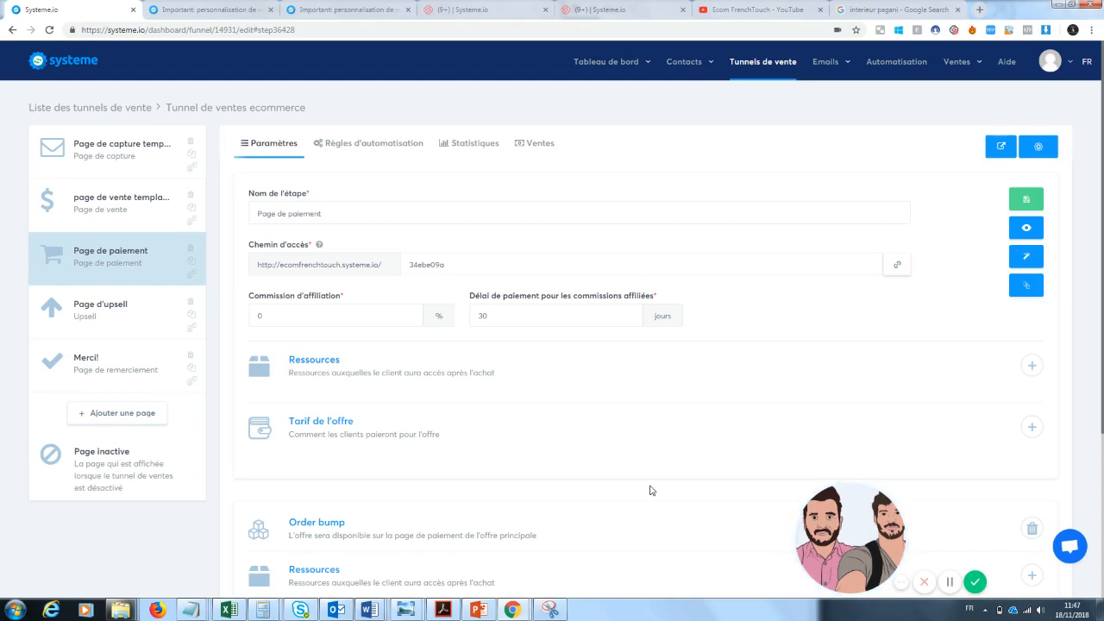
Step: Preview the Page d'upsell step and examine its header notice, discounted offer, testimonials, countdown and decline link
{"action": "left_click", "coordinate": [153, 302]}
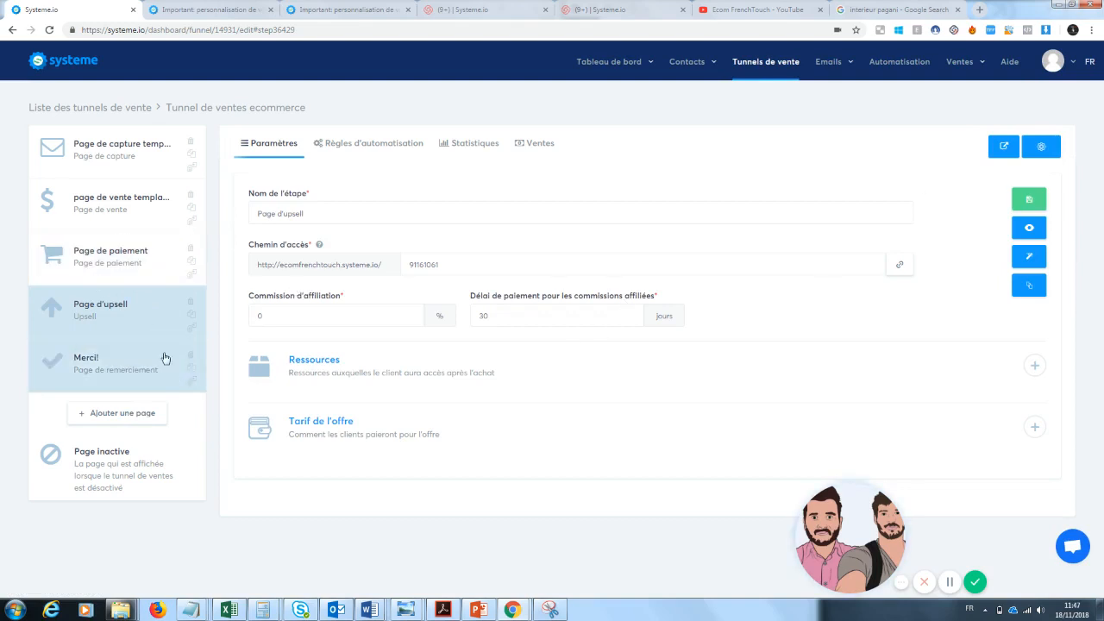
{"action": "left_click", "coordinate": [1031, 229]}
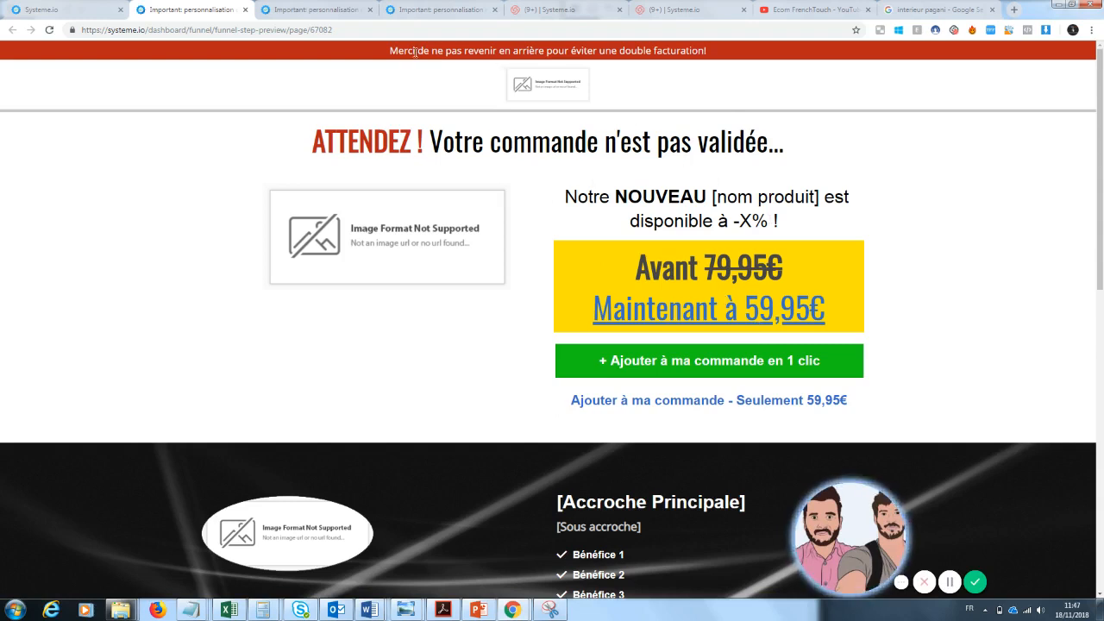
{"action": "left_click_drag", "start_coordinate": [402, 50], "coordinate": [750, 83]}
{"action": "left_click", "coordinate": [706, 82]}
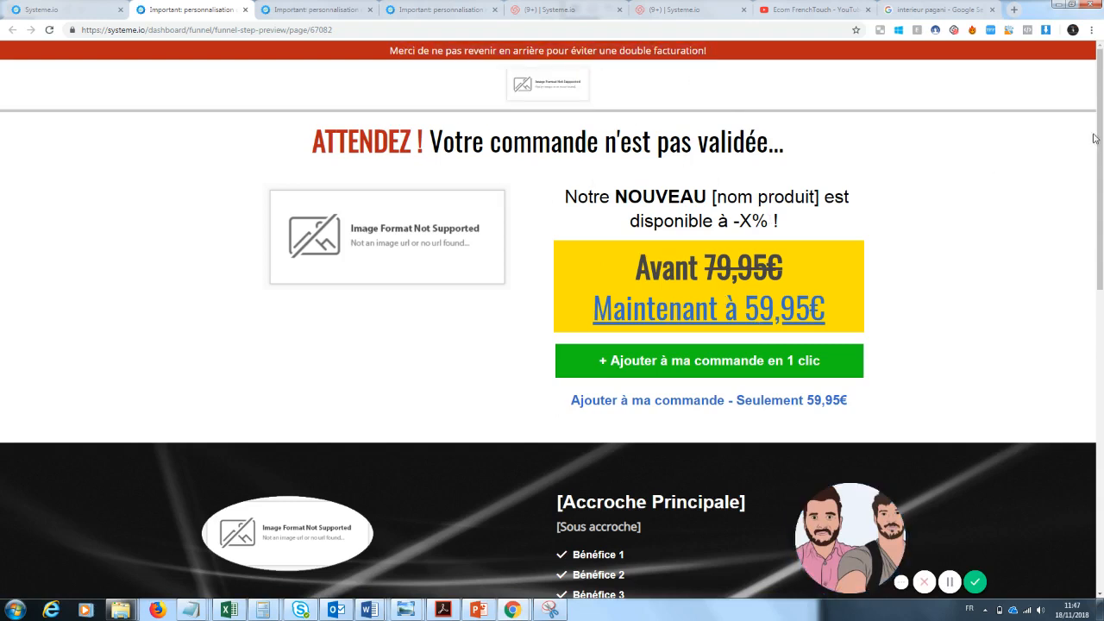
{"action": "left_click_drag", "start_coordinate": [1101, 140], "coordinate": [1100, 213]}
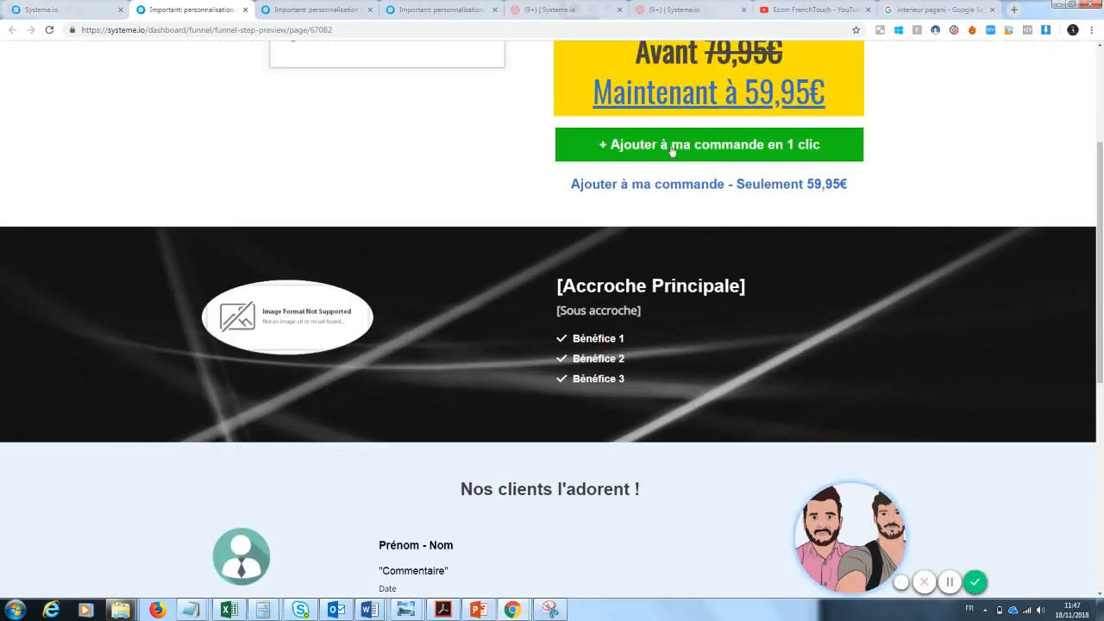
{"action": "left_click_drag", "start_coordinate": [1101, 284], "coordinate": [1100, 491]}
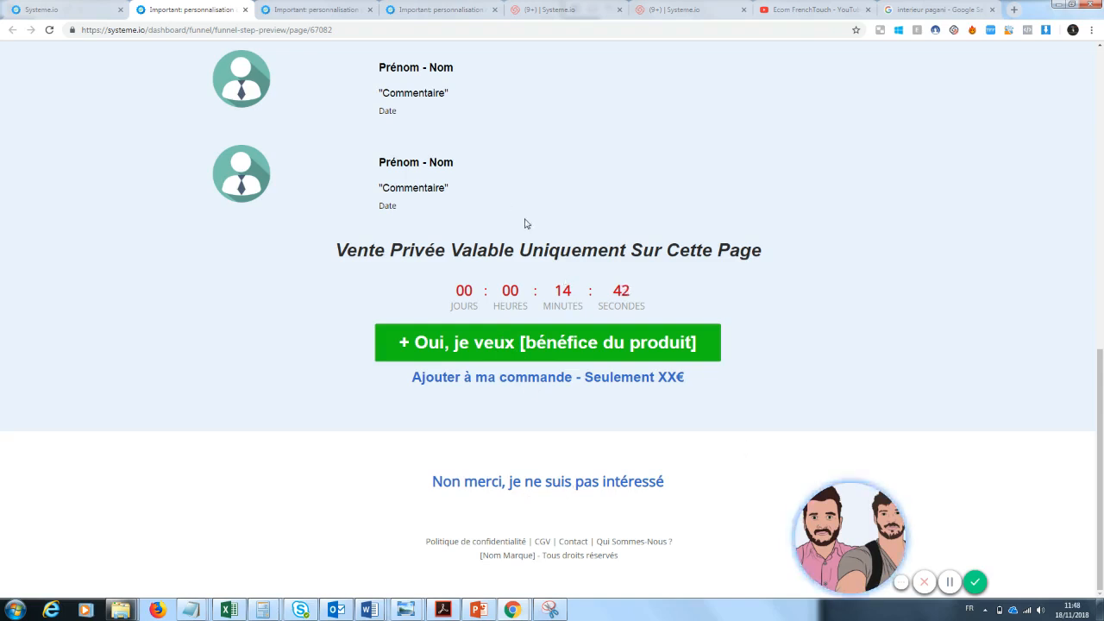
{"action": "mouse_move", "coordinate": [1101, 452]}
{"action": "left_mouse_down"}
{"action": "mouse_move", "coordinate": [1101, 386]}
{"action": "mouse_move", "coordinate": [1101, 458]}
{"action": "left_mouse_up"}
{"action": "triple_click", "coordinate": [1077, 496]}
{"action": "left_click_drag", "start_coordinate": [1100, 472], "coordinate": [1098, 276]}
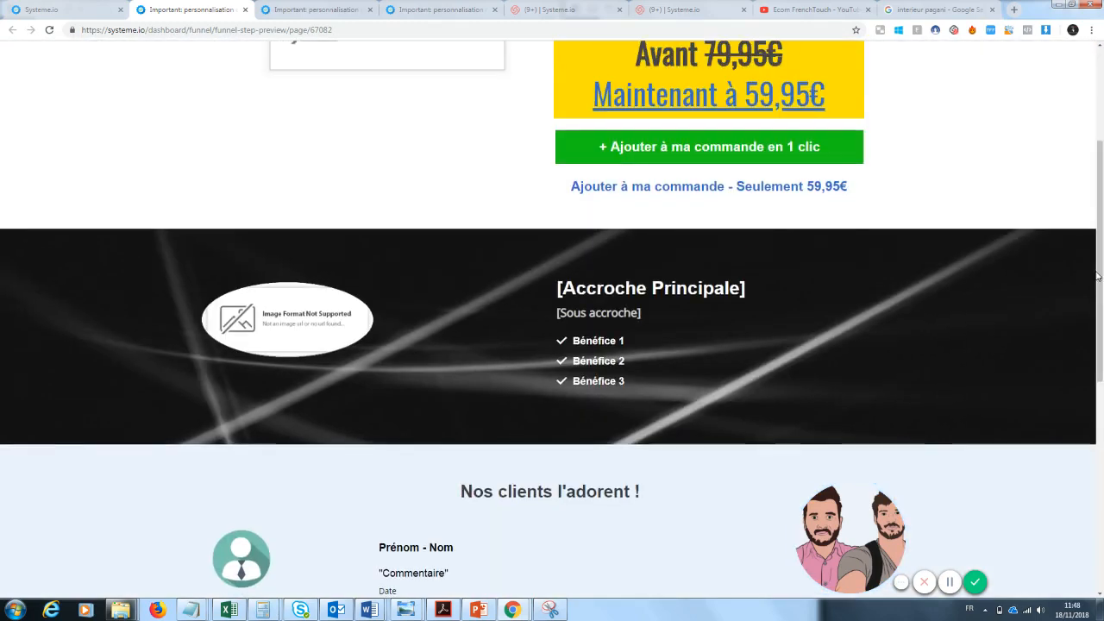
{"action": "mouse_move", "coordinate": [1101, 172]}
{"action": "left_mouse_down"}
{"action": "mouse_move", "coordinate": [1101, 86]}
{"action": "mouse_move", "coordinate": [1103, 153]}
{"action": "left_mouse_up"}
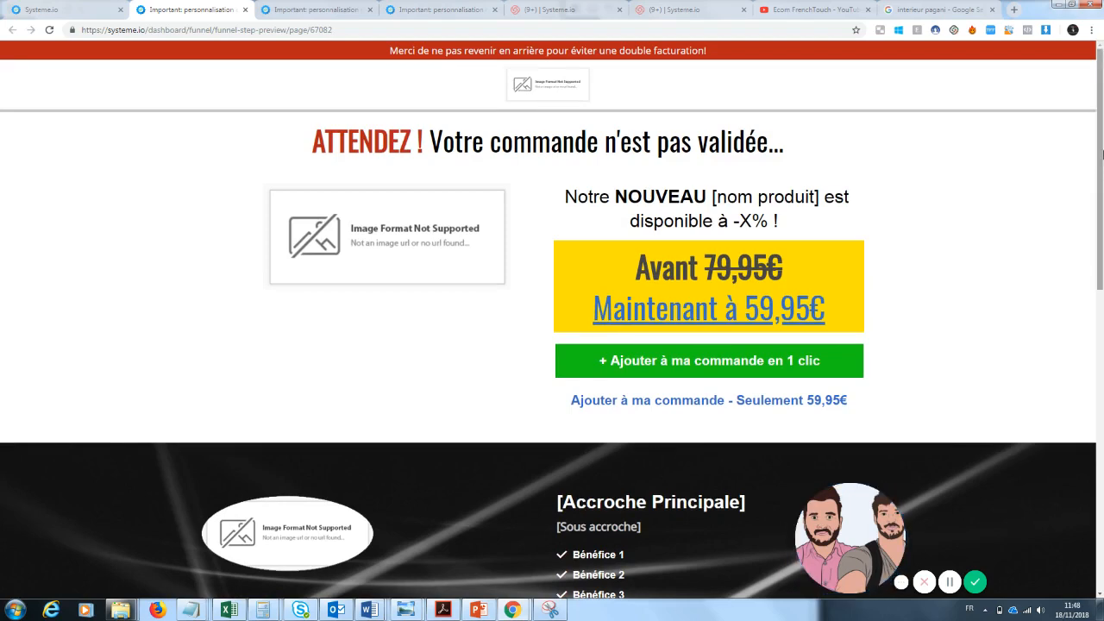
{"action": "left_click_drag", "start_coordinate": [1103, 153], "coordinate": [1101, 123]}
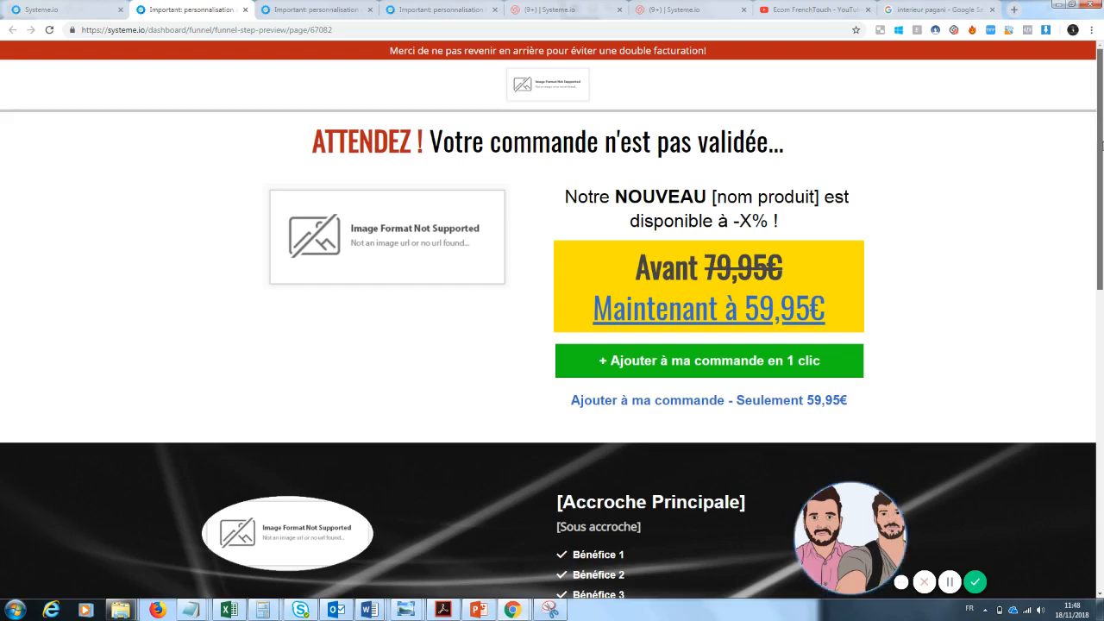
{"action": "left_click_drag", "start_coordinate": [1102, 147], "coordinate": [1102, 123]}
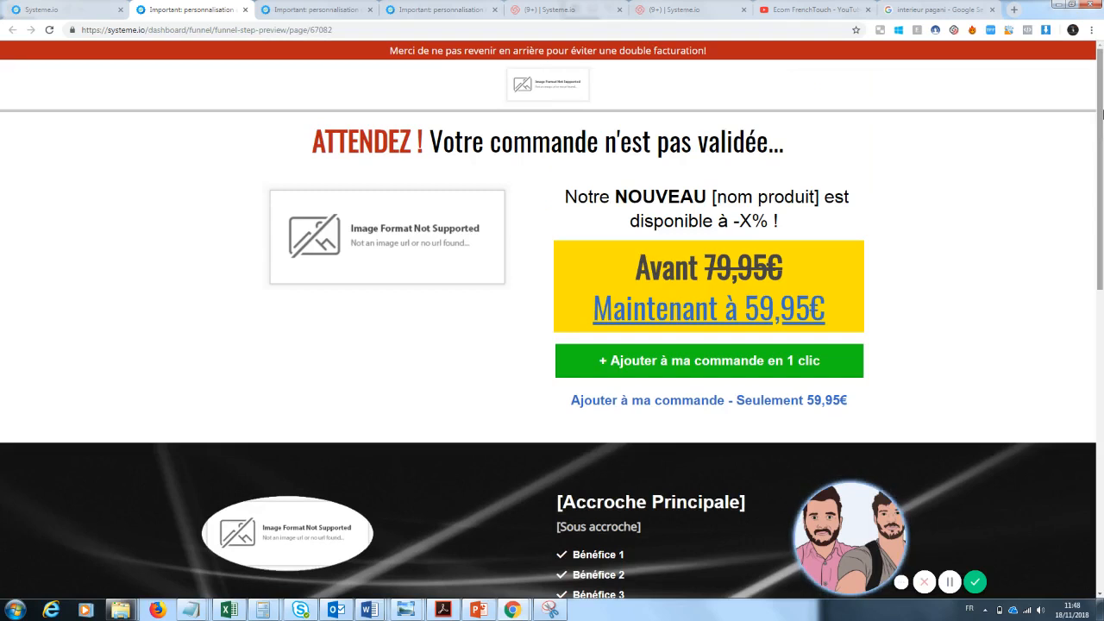
{"action": "left_click_drag", "start_coordinate": [1101, 113], "coordinate": [1086, 122]}
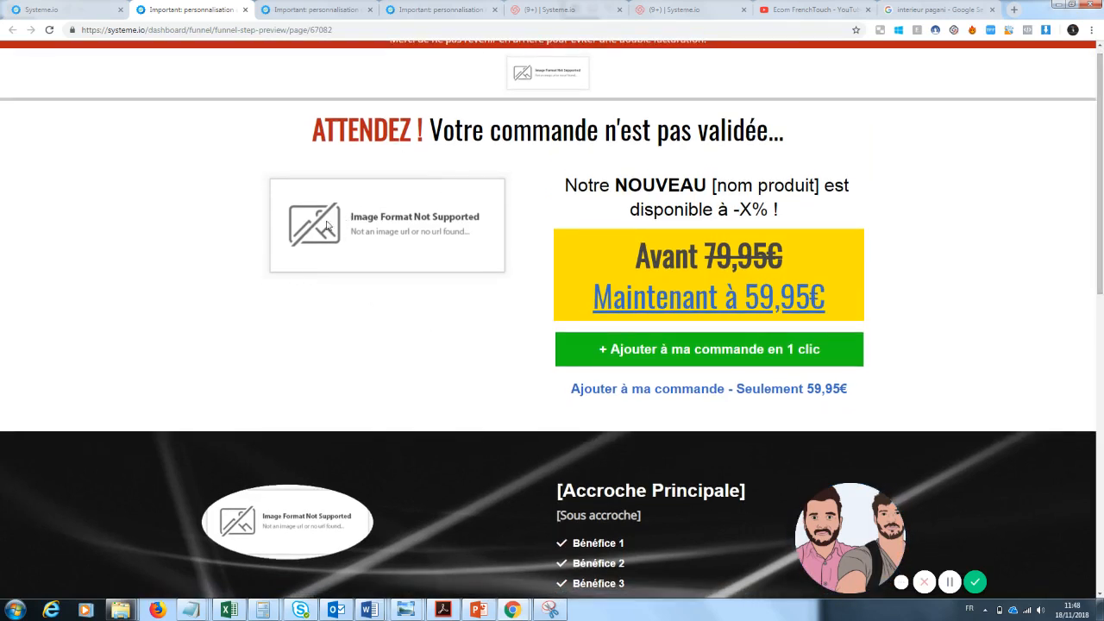
{"action": "scroll", "coordinate": [1027, 126], "scroll_direction": "down", "scroll_amount": 2}
{"action": "scroll", "coordinate": [1027, 126], "scroll_direction": "up", "scroll_amount": 2}
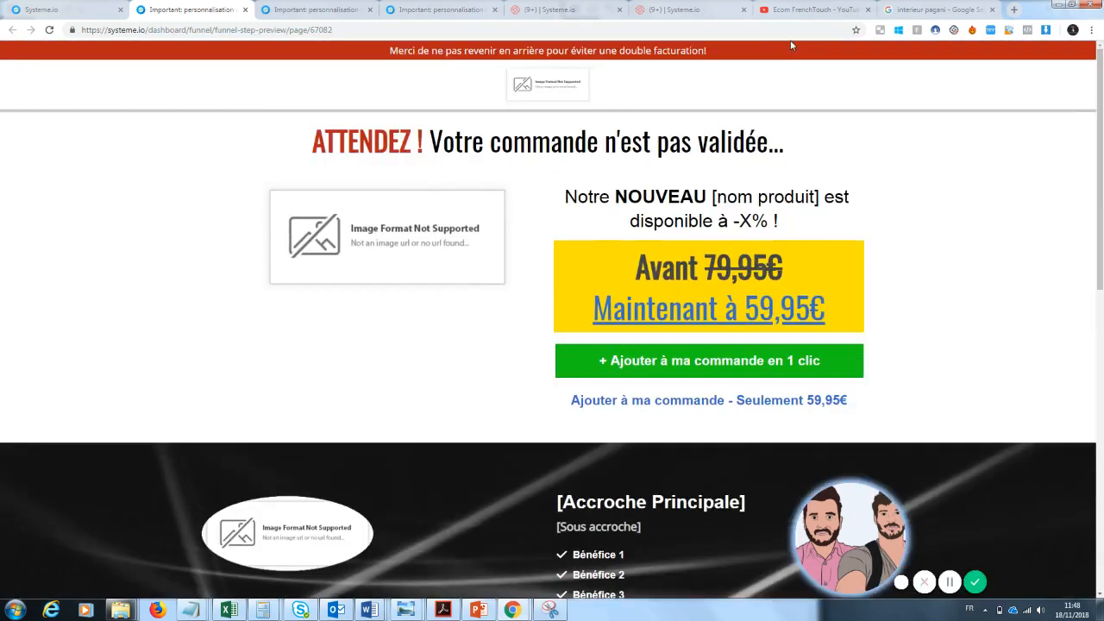
Step: Open the upsell page in the page editor to inspect its image and price text blocks, leaving without saving
{"action": "left_click", "coordinate": [51, 9]}
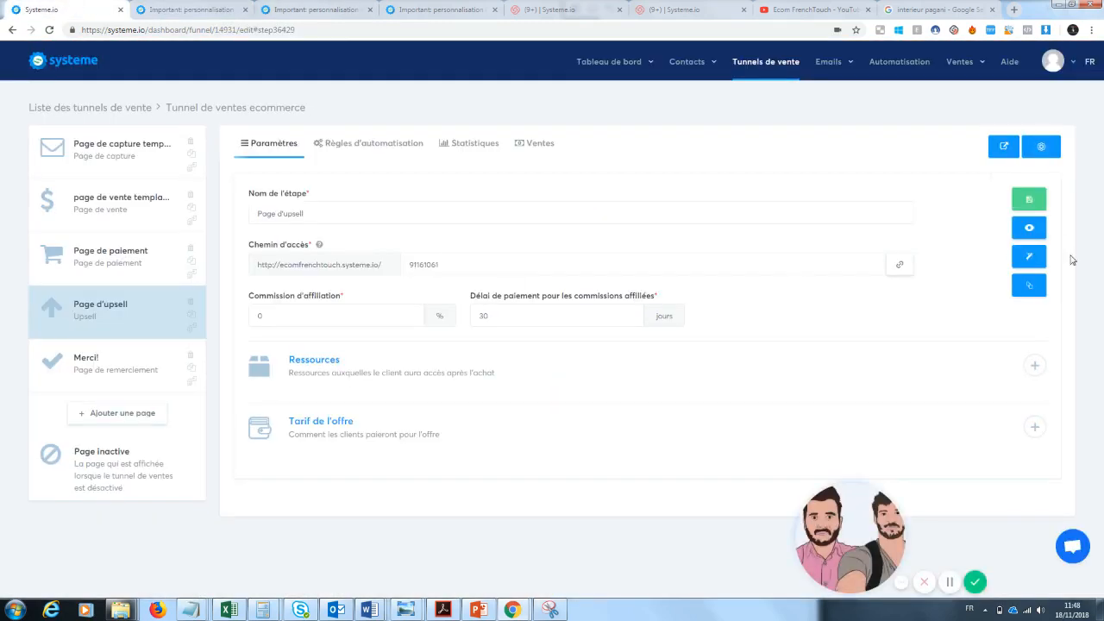
{"action": "left_click", "coordinate": [1030, 257]}
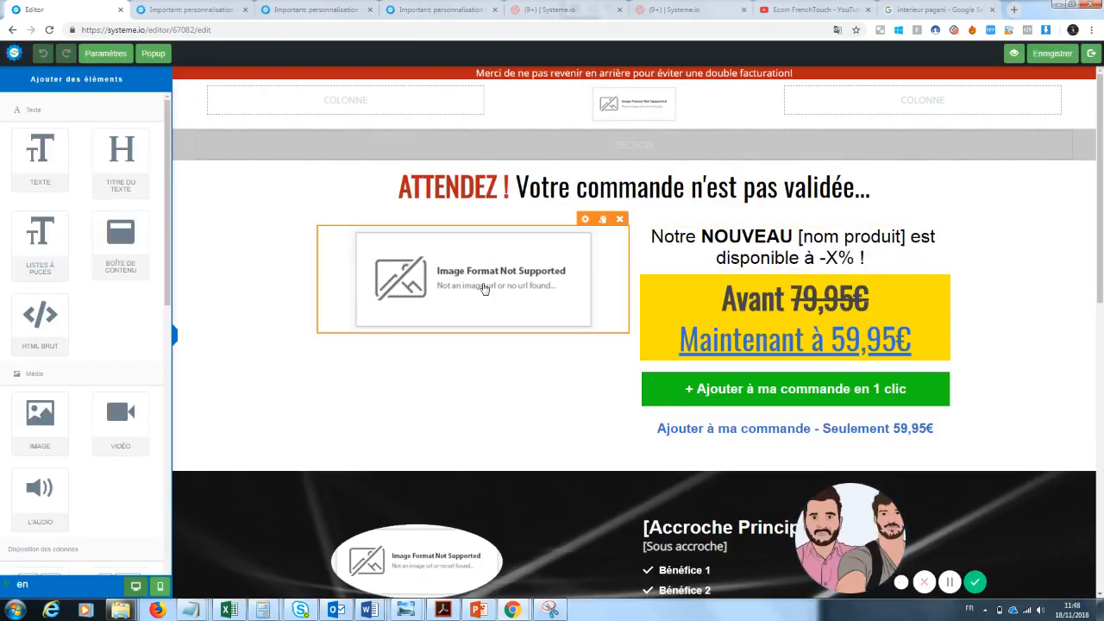
{"action": "left_click", "coordinate": [484, 288]}
{"action": "left_click", "coordinate": [826, 304]}
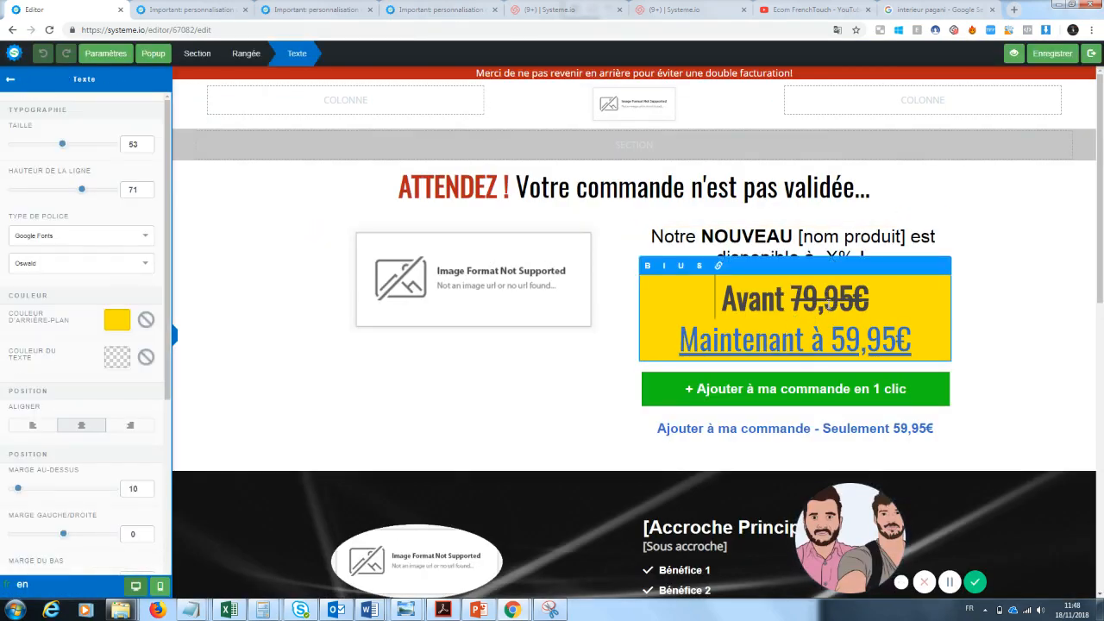
{"action": "left_click_drag", "start_coordinate": [866, 298], "coordinate": [803, 298]}
{"action": "left_click", "coordinate": [893, 345]}
{"action": "left_click", "coordinate": [1092, 241]}
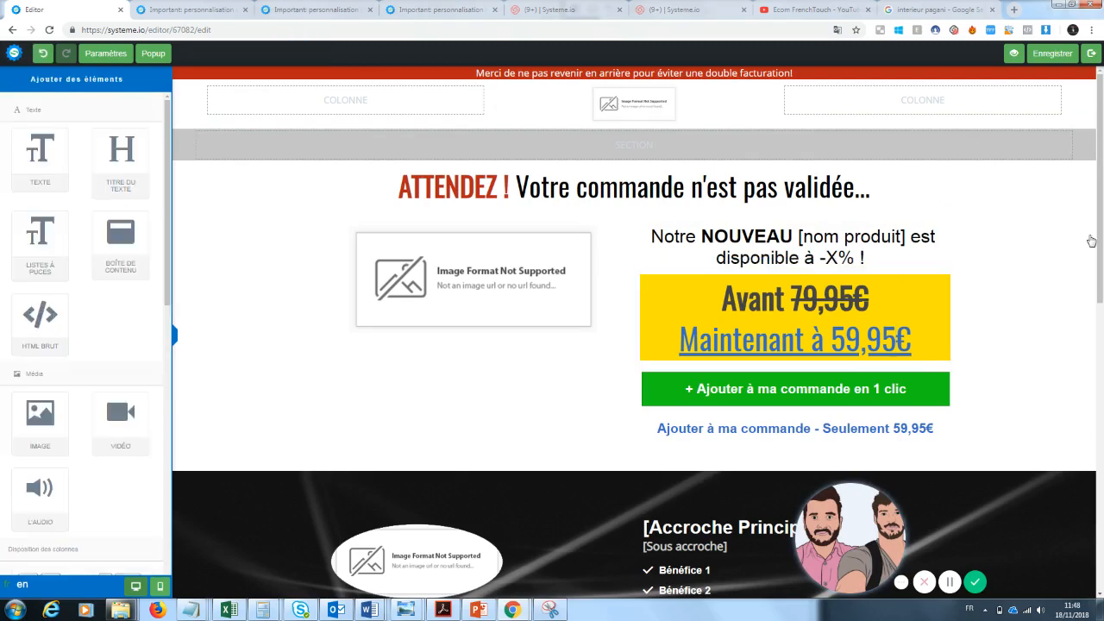
{"action": "mouse_move", "coordinate": [1101, 193]}
{"action": "left_mouse_down"}
{"action": "mouse_move", "coordinate": [1101, 456]}
{"action": "mouse_move", "coordinate": [1102, 215]}
{"action": "left_mouse_up"}
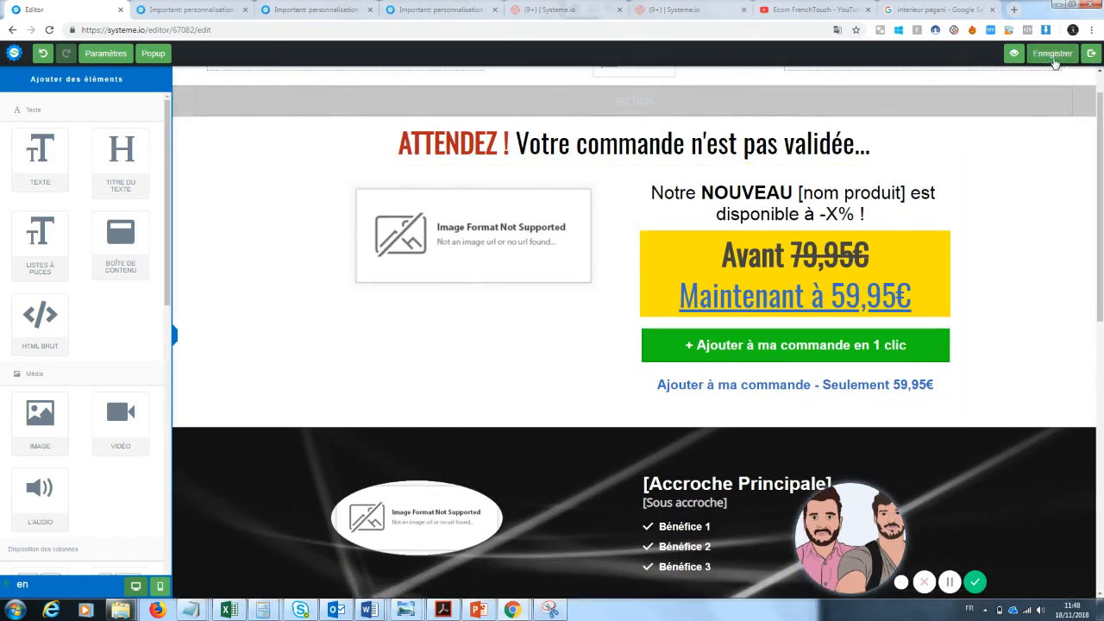
{"action": "left_click", "coordinate": [1091, 53]}
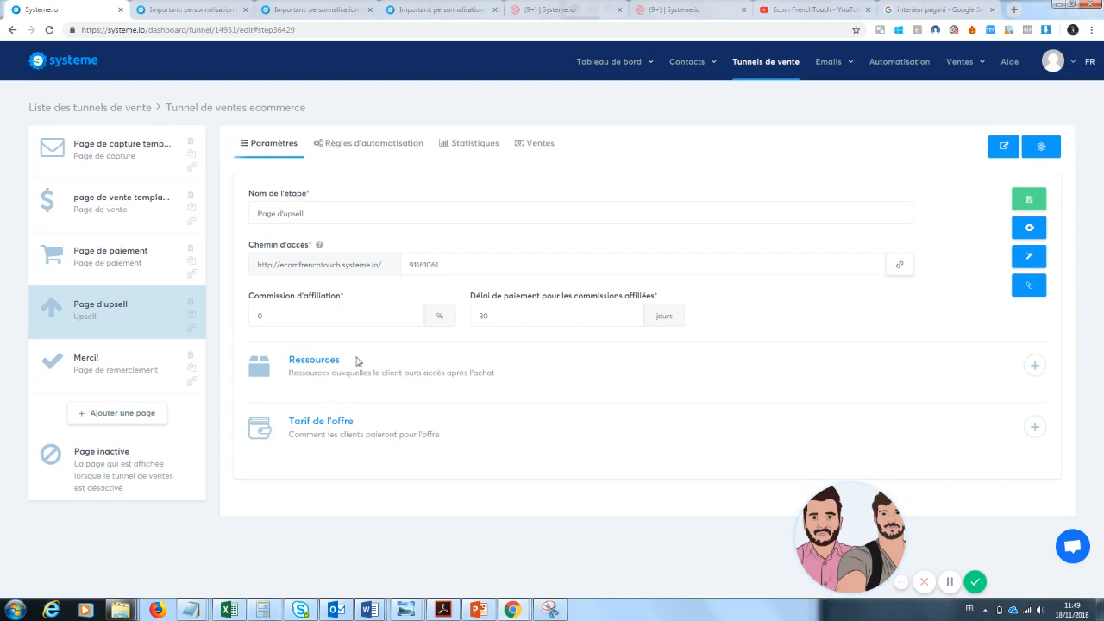
Step: Add a new page named "downsell" of type Downsell to the sales funnel
{"action": "left_click", "coordinate": [138, 418]}
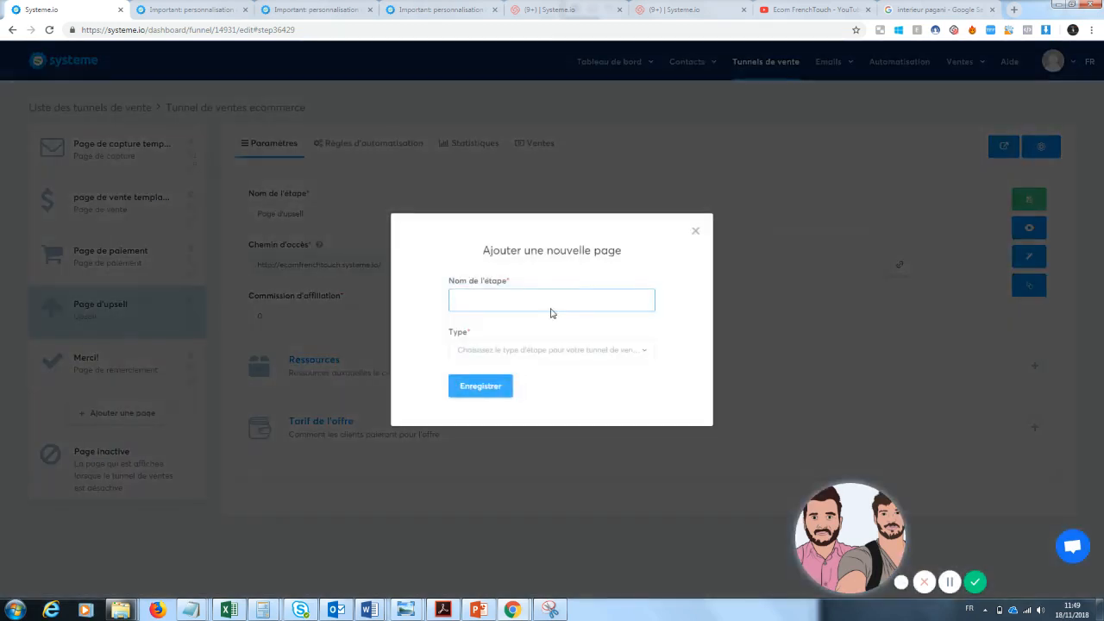
{"action": "type", "text": "down"}
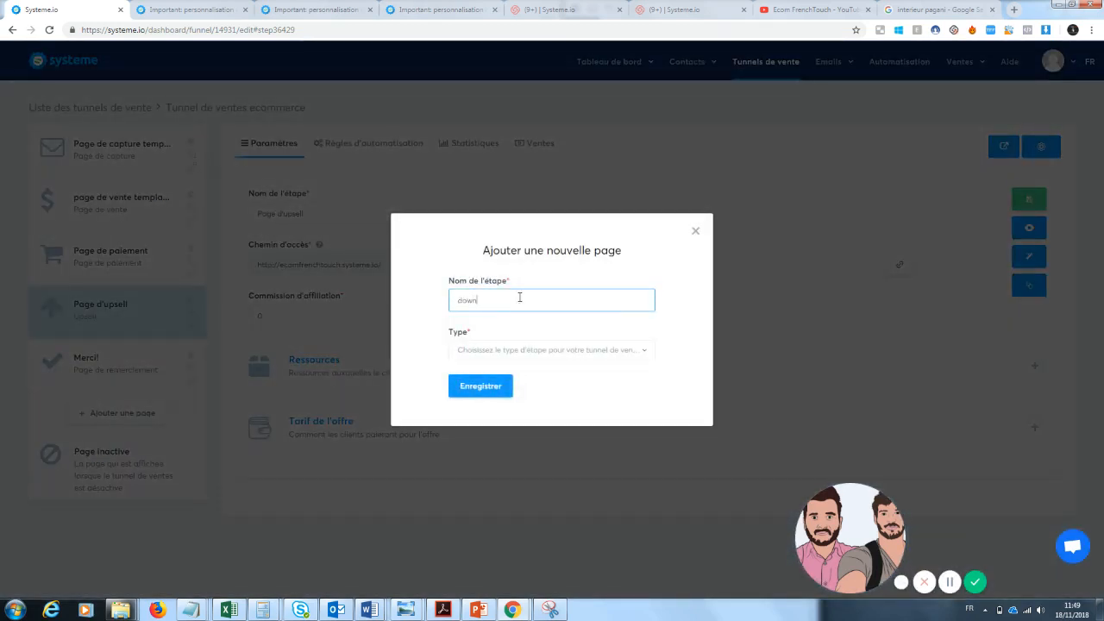
{"action": "type", "text": "sell"}
{"action": "left_click", "coordinate": [532, 353]}
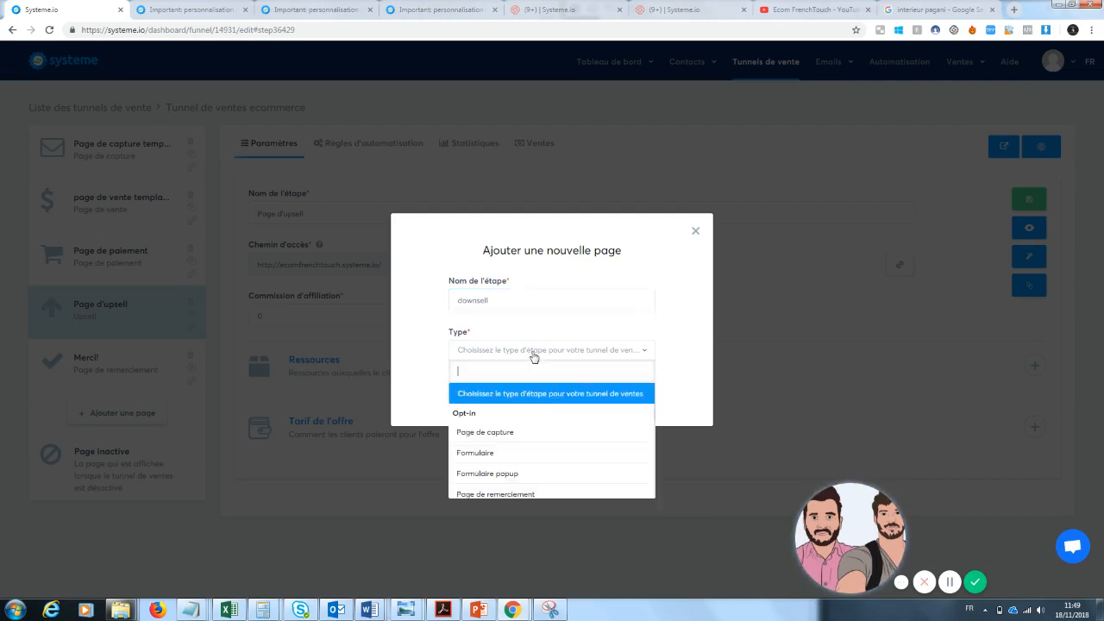
{"action": "key", "text": "Down"}
{"action": "key", "text": "Down"}
{"action": "key", "text": "Down"}
{"action": "key", "text": "Down"}
{"action": "key", "text": "Down"}
{"action": "key", "text": "Down"}
{"action": "key", "text": "Down"}
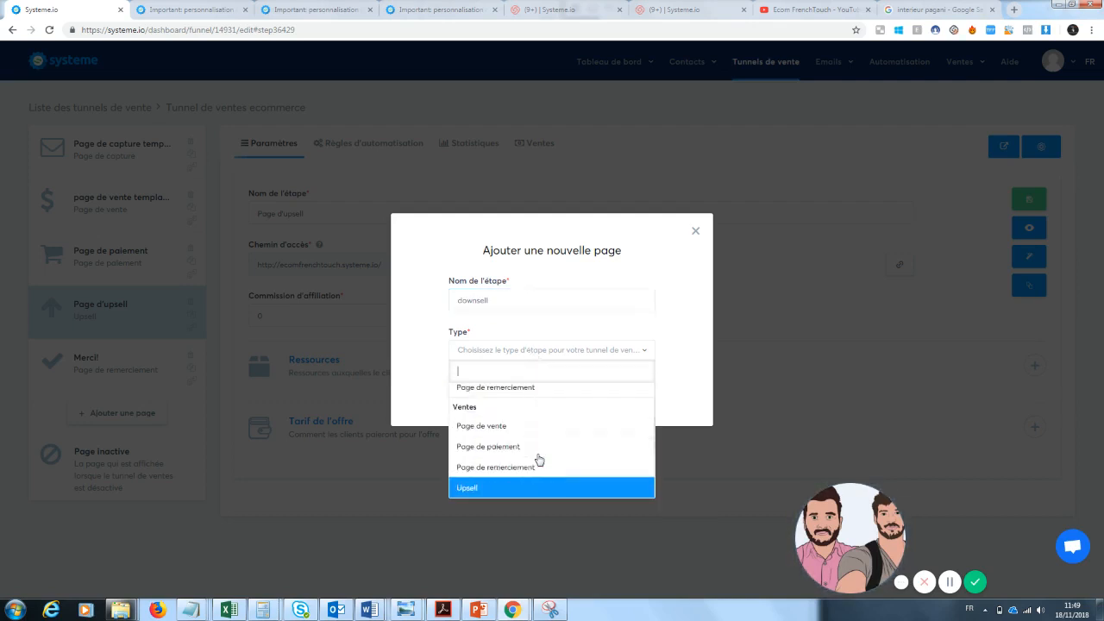
{"action": "left_click", "coordinate": [508, 490]}
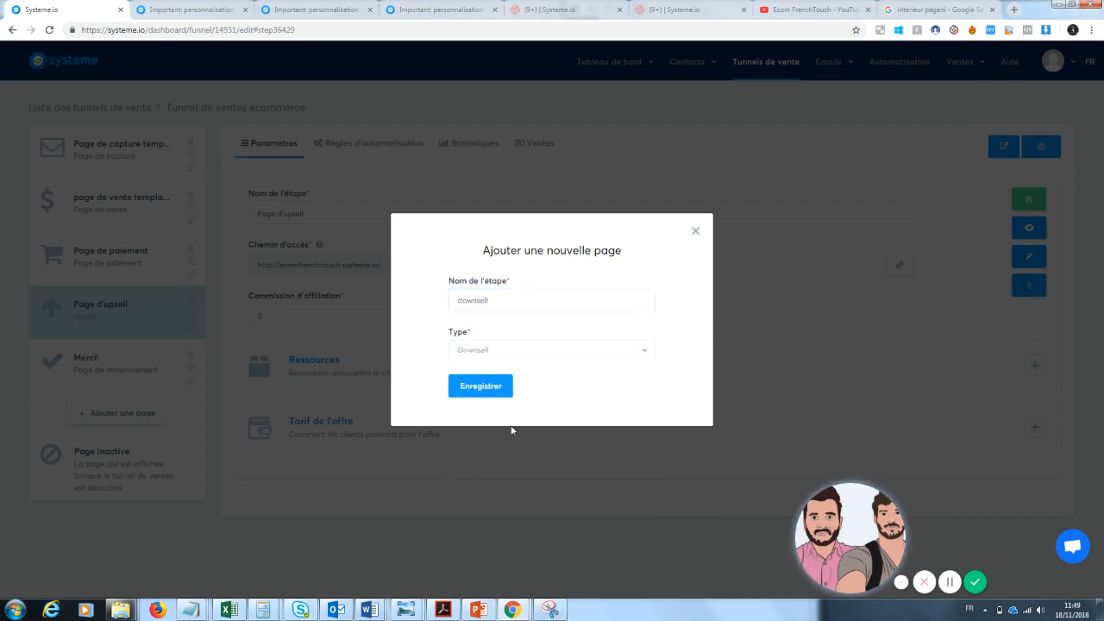
{"action": "left_click", "coordinate": [474, 386]}
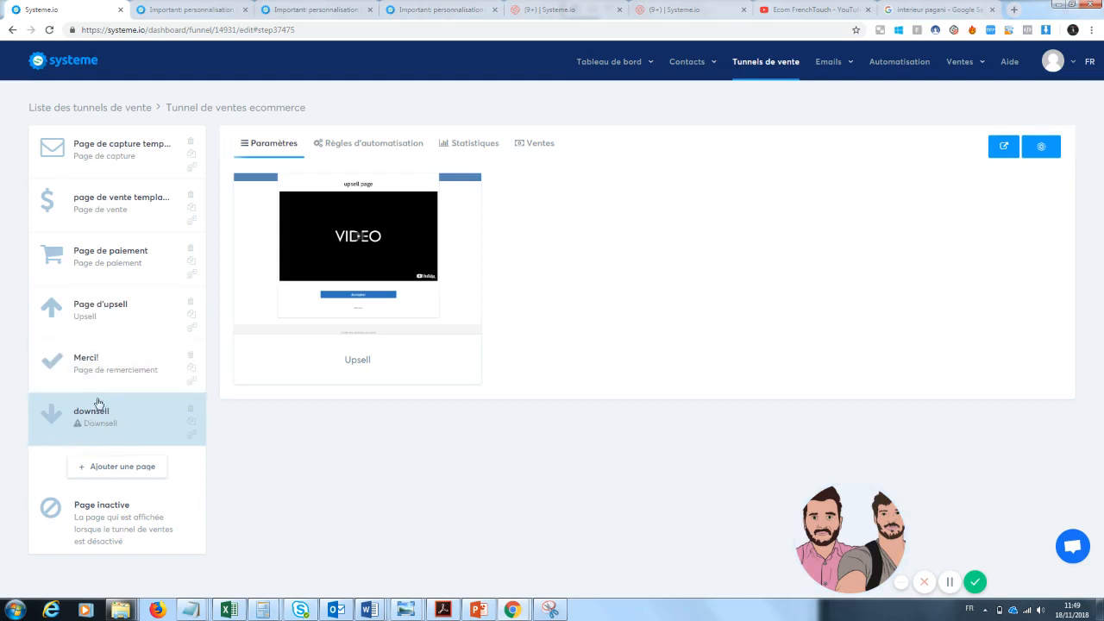
Step: Apply the Upsell template to the downsell page
{"action": "mouse_move", "coordinate": [348, 325]}
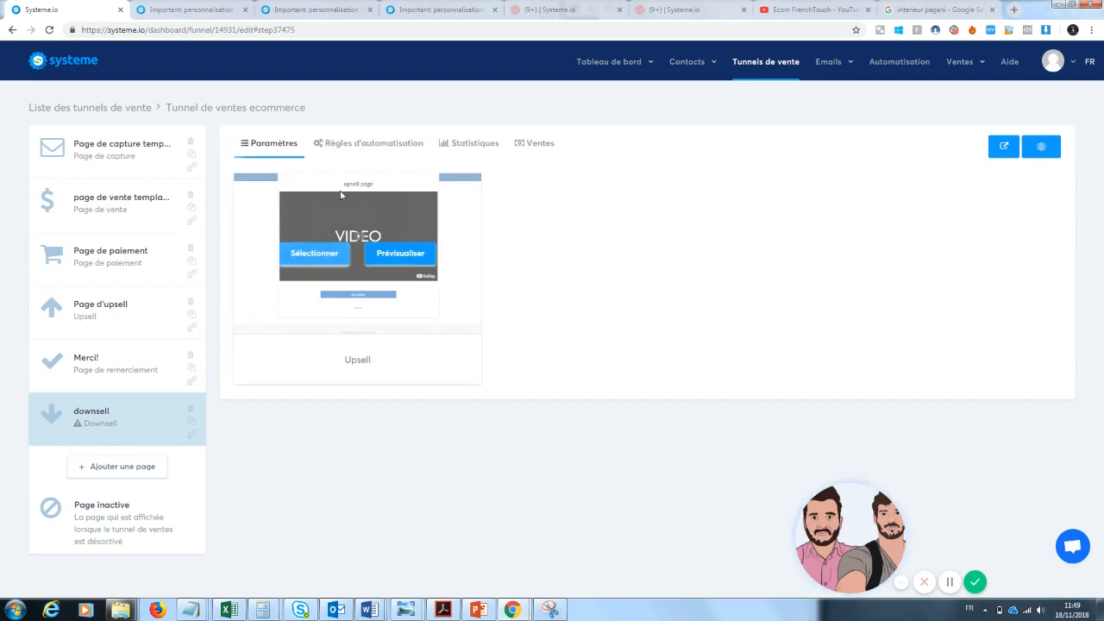
{"action": "left_click", "coordinate": [135, 333]}
{"action": "left_click", "coordinate": [124, 417]}
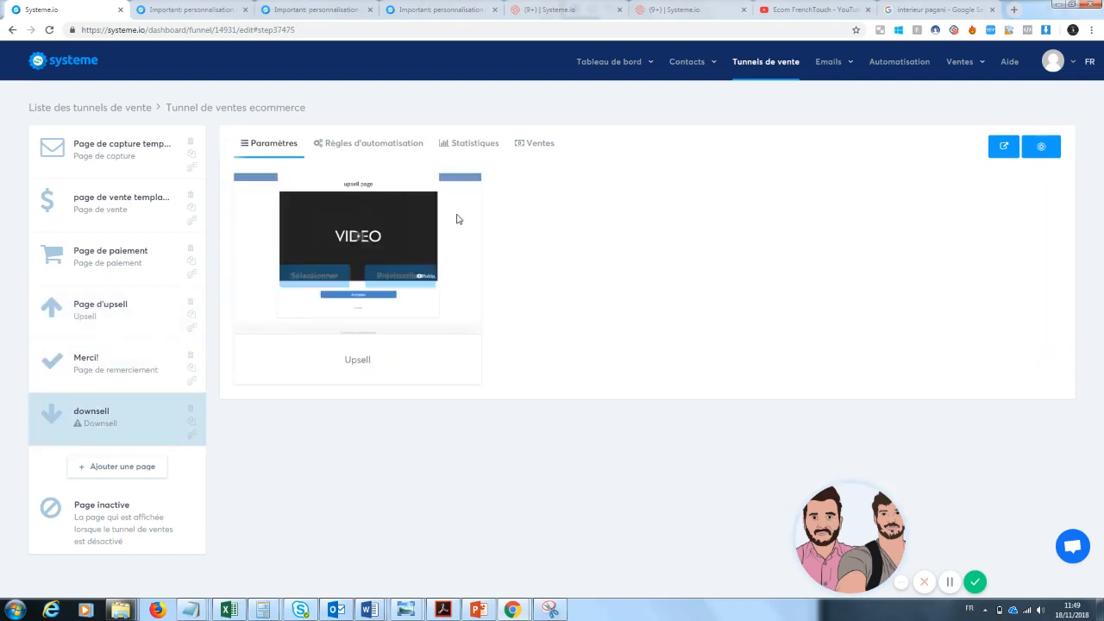
{"action": "left_click", "coordinate": [336, 254]}
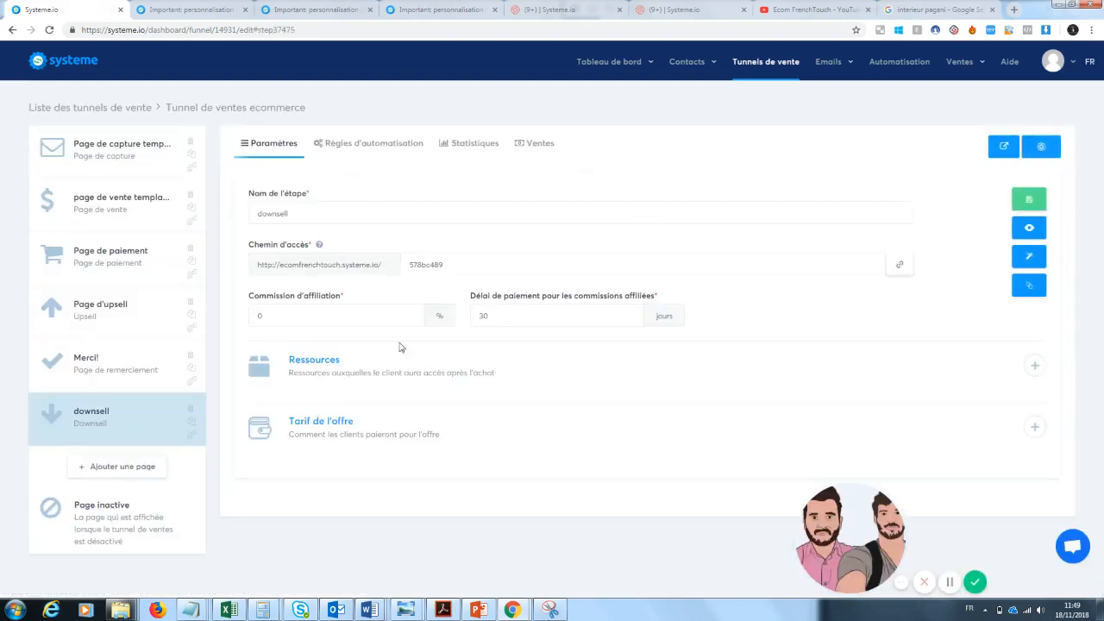
Step: Preview the downsell page to check its video and accept and refuse options, and close the preview
{"action": "left_click", "coordinate": [1029, 229]}
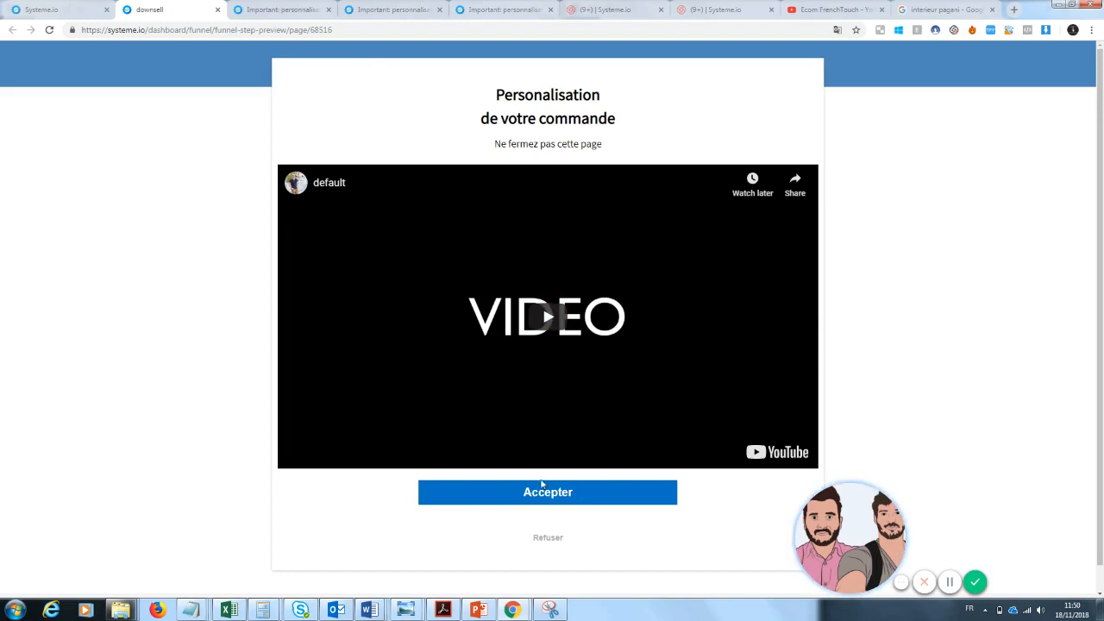
{"action": "mouse_move", "coordinate": [855, 528]}
{"action": "left_mouse_down"}
{"action": "mouse_move", "coordinate": [949, 500]}
{"action": "mouse_move", "coordinate": [833, 529]}
{"action": "mouse_move", "coordinate": [857, 527]}
{"action": "left_mouse_up"}
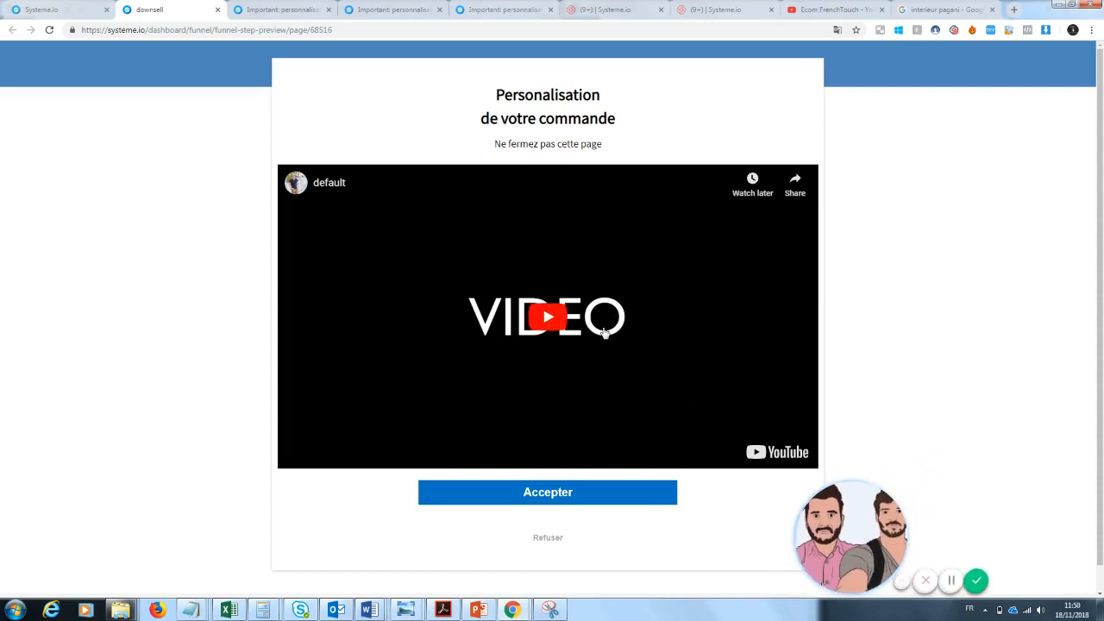
{"action": "left_click", "coordinate": [218, 10]}
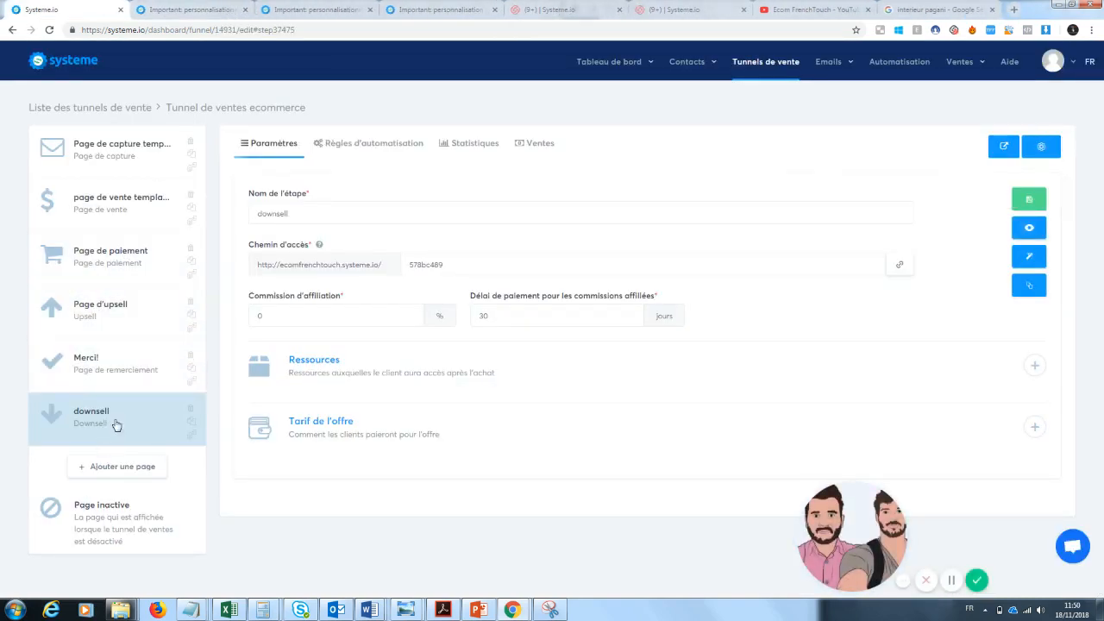
Step: Preview the Merci! thank-you page to examine its order confirmation summary and contact section, and close the preview
{"action": "left_click", "coordinate": [92, 364]}
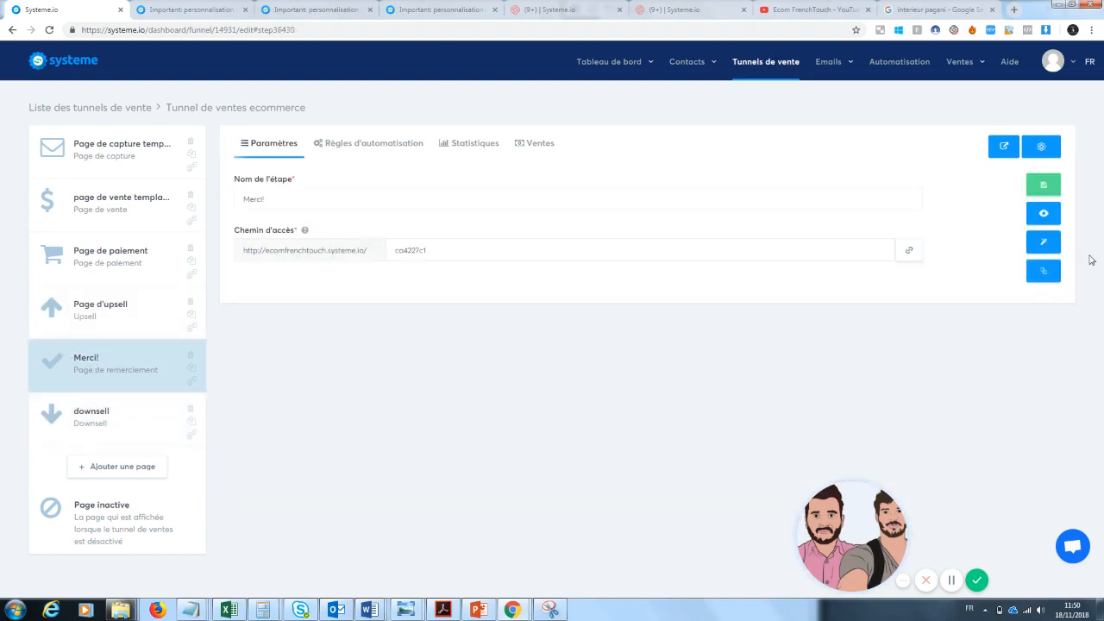
{"action": "left_click", "coordinate": [1040, 214]}
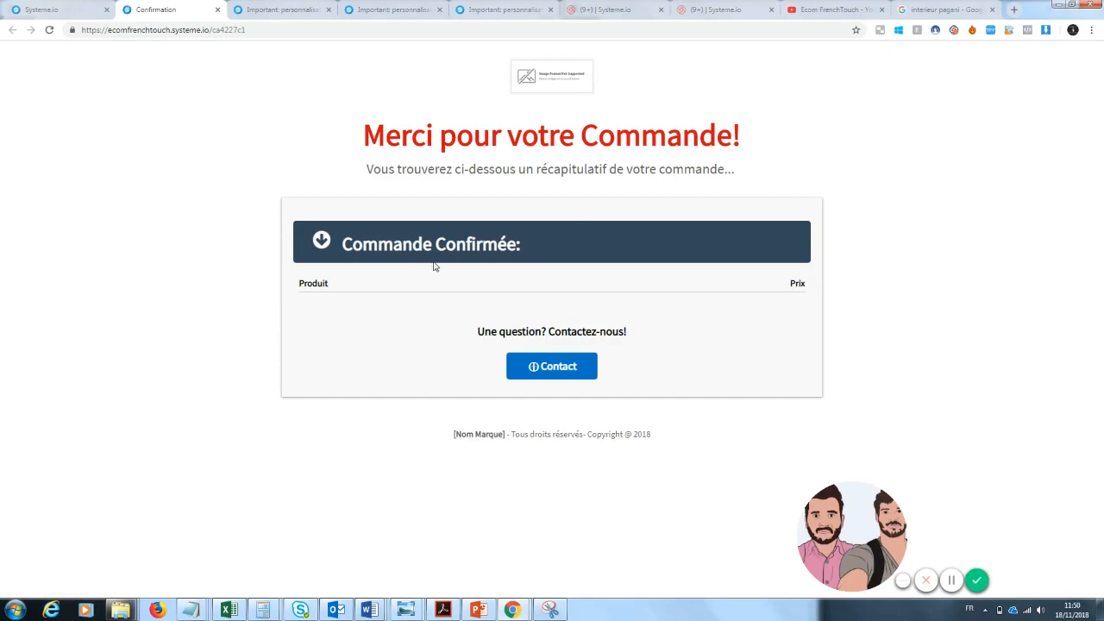
{"action": "left_click_drag", "start_coordinate": [522, 245], "coordinate": [408, 287]}
{"action": "left_click", "coordinate": [670, 278]}
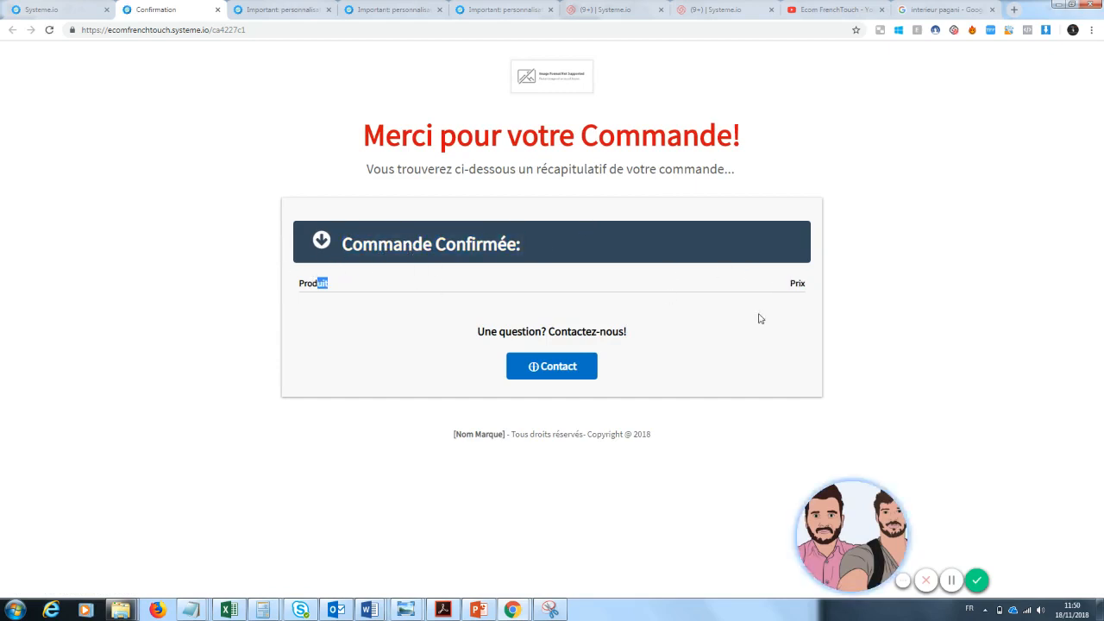
{"action": "left_click", "coordinate": [757, 313]}
{"action": "left_click", "coordinate": [217, 9]}
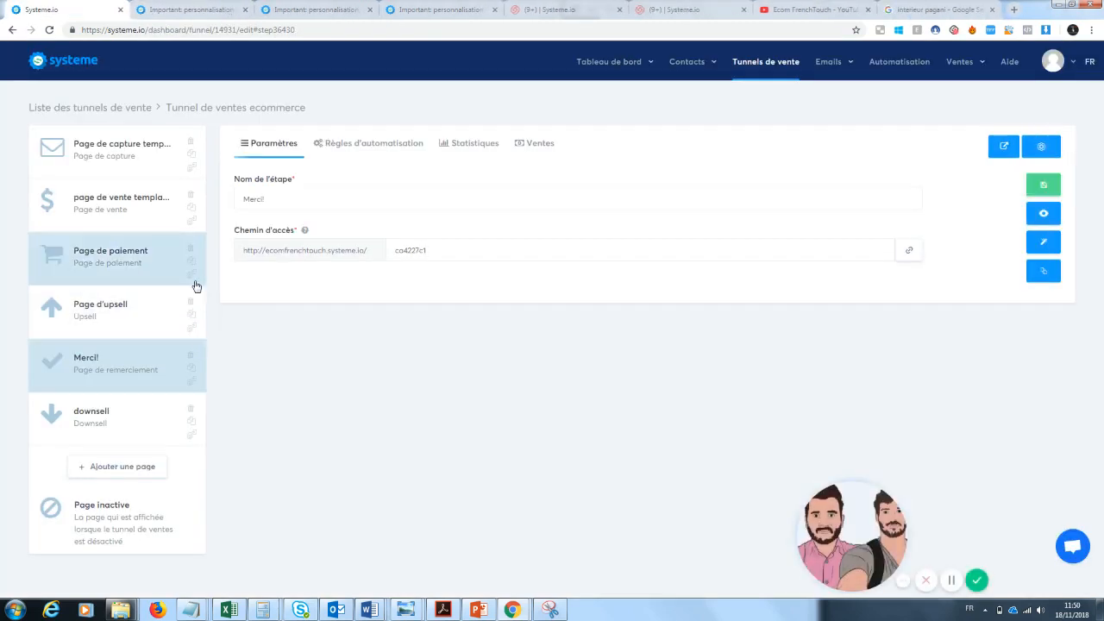
Step: Check the capture page's settings and open a preview of the page de vente template step
{"action": "left_click", "coordinate": [128, 147]}
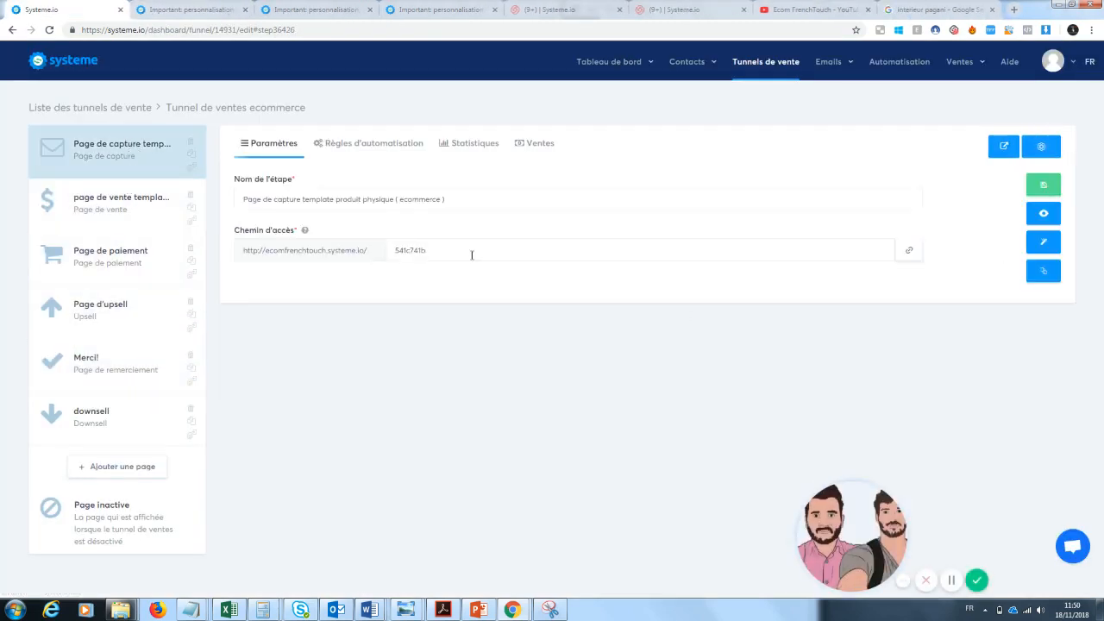
{"action": "left_click", "coordinate": [127, 212]}
{"action": "left_click", "coordinate": [95, 175]}
{"action": "left_click", "coordinate": [112, 196]}
{"action": "left_click", "coordinate": [1059, 212]}
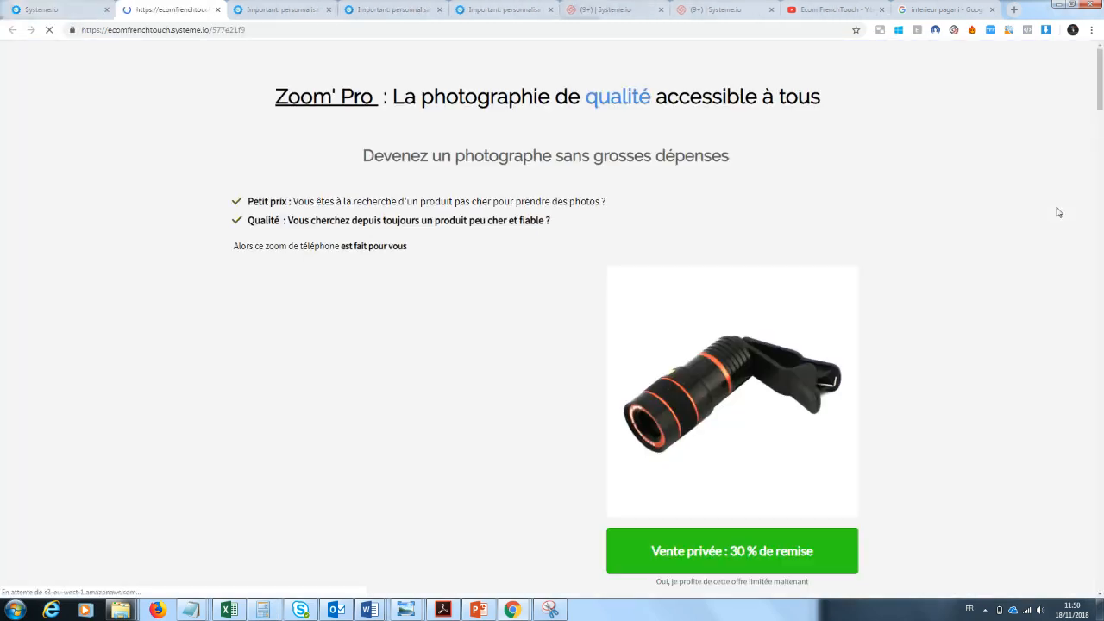
Step: Dismiss the last-chance popup on the Zoom' Pro sales page and examine its product presentation, customer reviews and 30% reduction offer
{"action": "left_click_drag", "start_coordinate": [1102, 91], "coordinate": [1102, 101]}
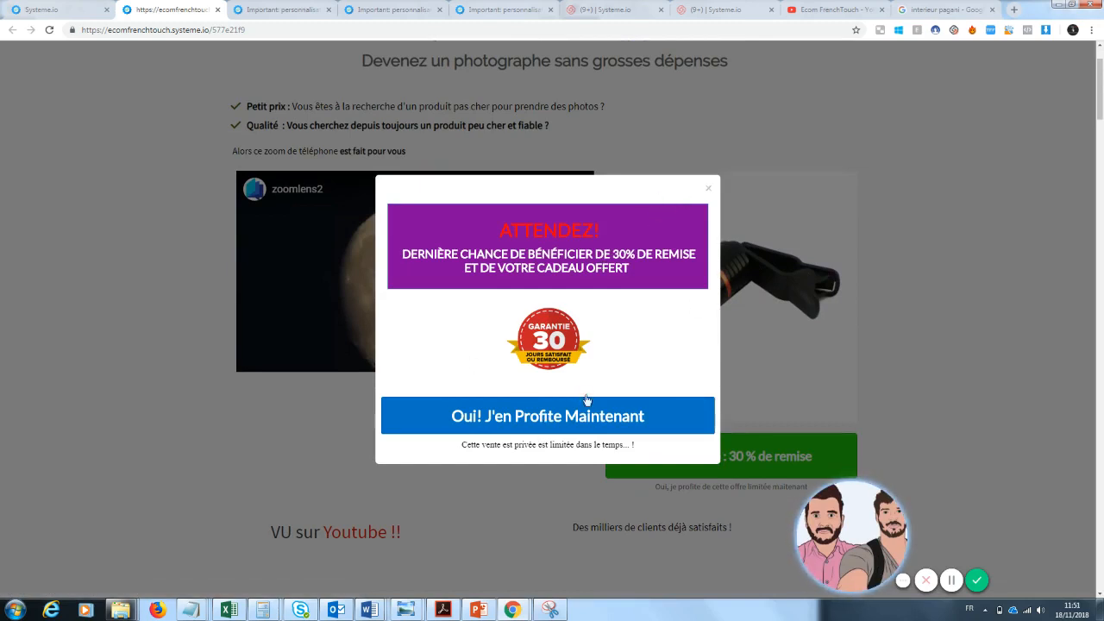
{"action": "left_click", "coordinate": [709, 188]}
{"action": "scroll", "coordinate": [1078, 145], "scroll_direction": "down", "scroll_amount": 15}
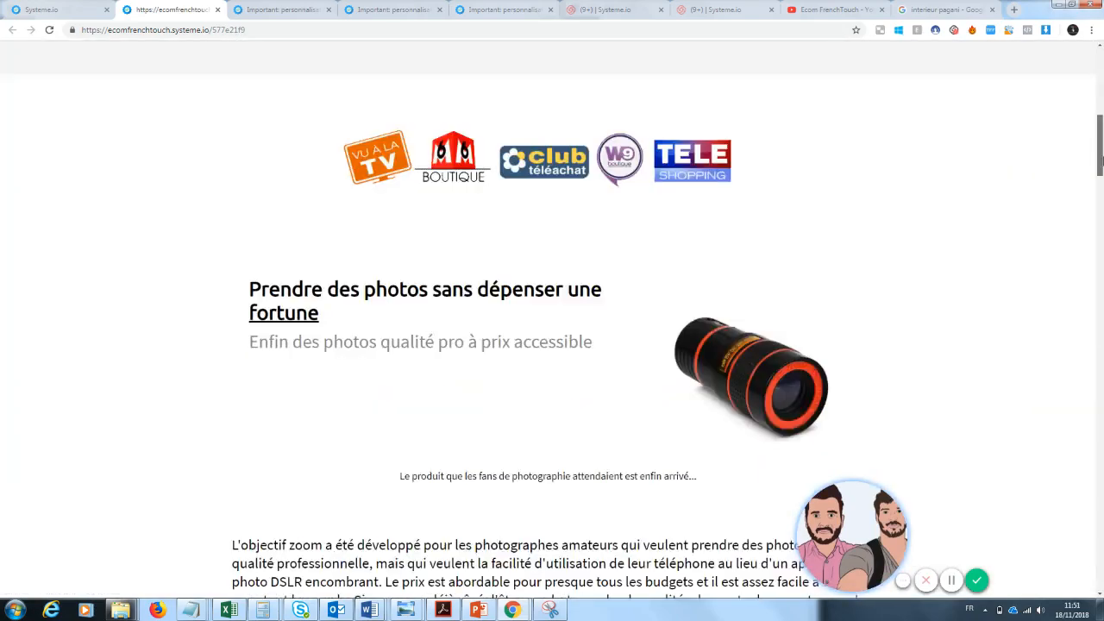
{"action": "scroll", "coordinate": [1082, 345], "scroll_direction": "down", "scroll_amount": 20}
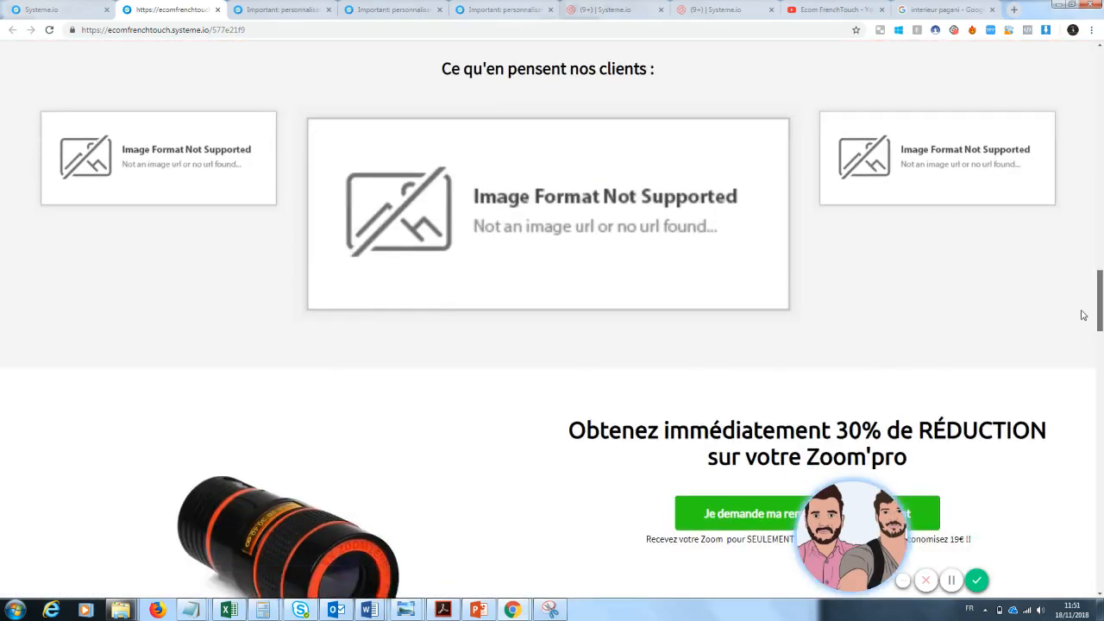
{"action": "scroll", "coordinate": [1065, 482], "scroll_direction": "up", "scroll_amount": 20}
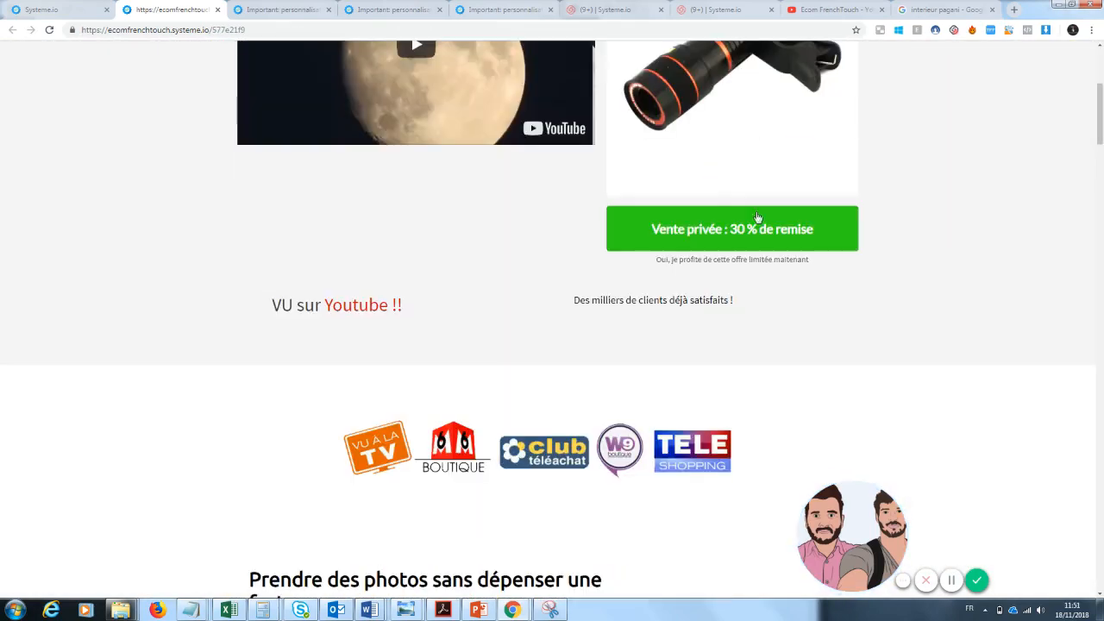
Step: Follow the private-sale 30% discount offer to the payment page, check its order form and flash offer, and return to the funnel
{"action": "left_click", "coordinate": [752, 242]}
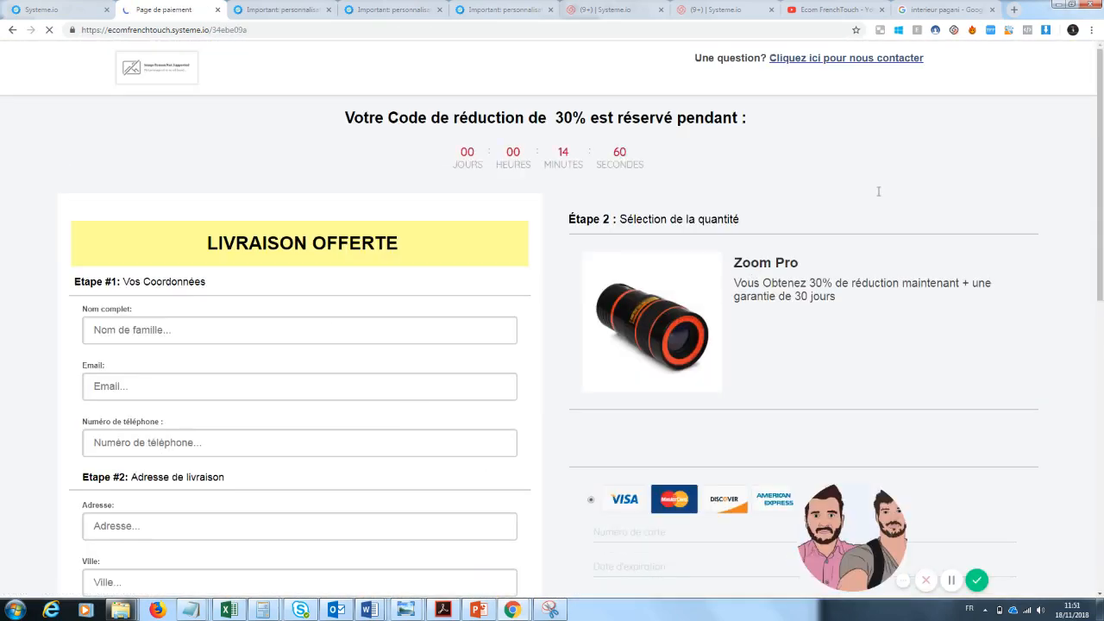
{"action": "left_click_drag", "start_coordinate": [1099, 159], "coordinate": [1100, 284]}
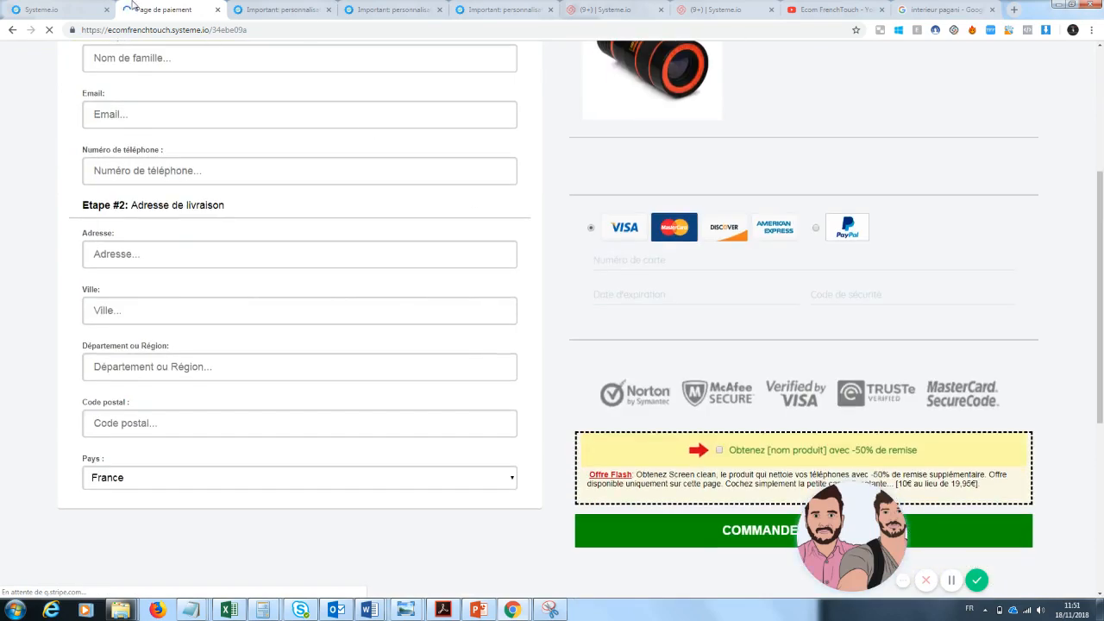
{"action": "left_click", "coordinate": [41, 9]}
Step: Preview the Page d'upsell step to check its offer, customer comments and refusal option, and open the Merci! step's settings in the funnel
{"action": "left_click", "coordinate": [197, 302]}
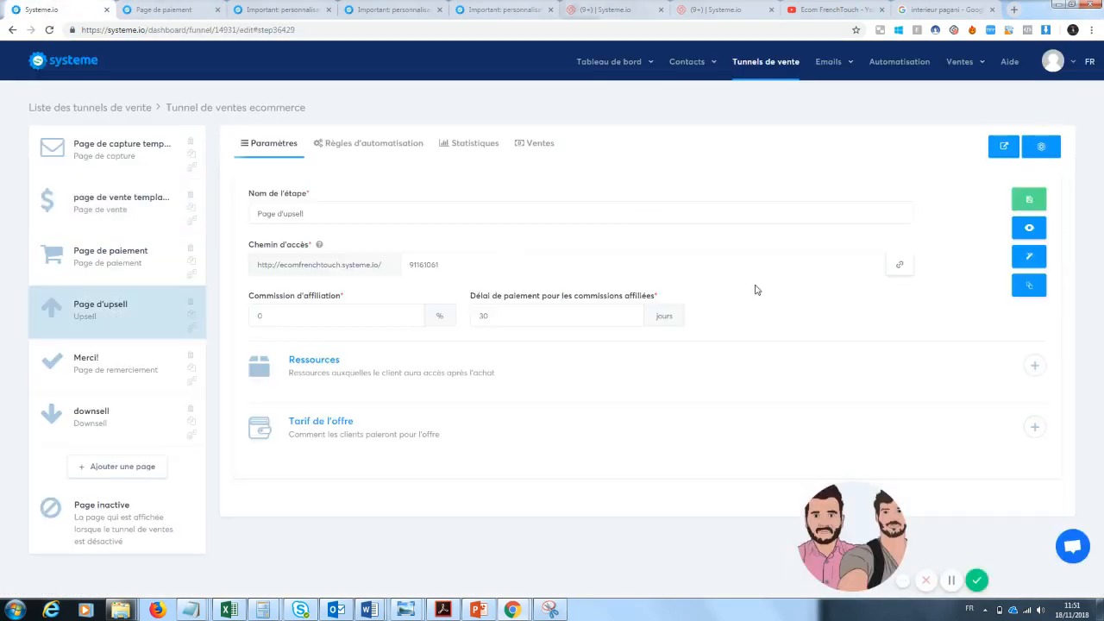
{"action": "left_click", "coordinate": [1029, 228]}
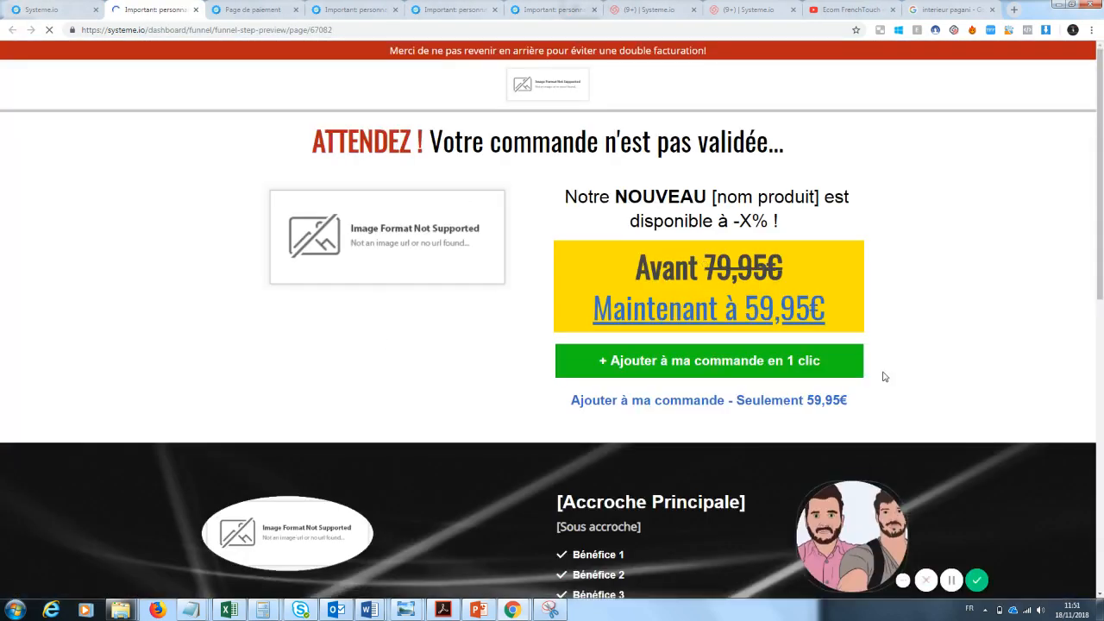
{"action": "scroll", "coordinate": [576, 504], "scroll_direction": "down", "scroll_amount": 7}
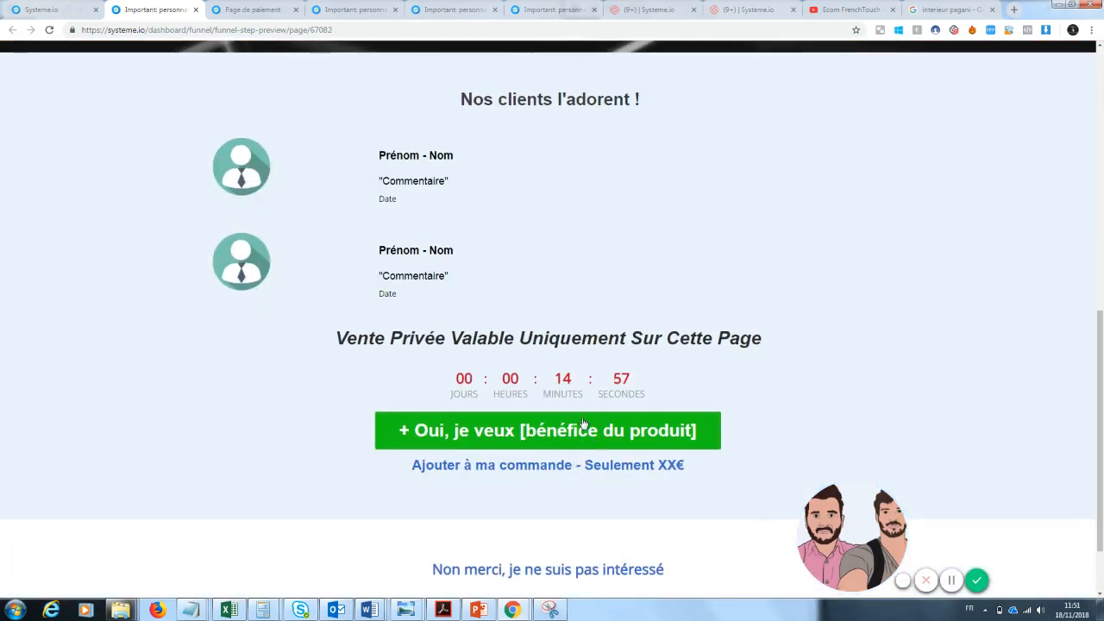
{"action": "left_click", "coordinate": [48, 9]}
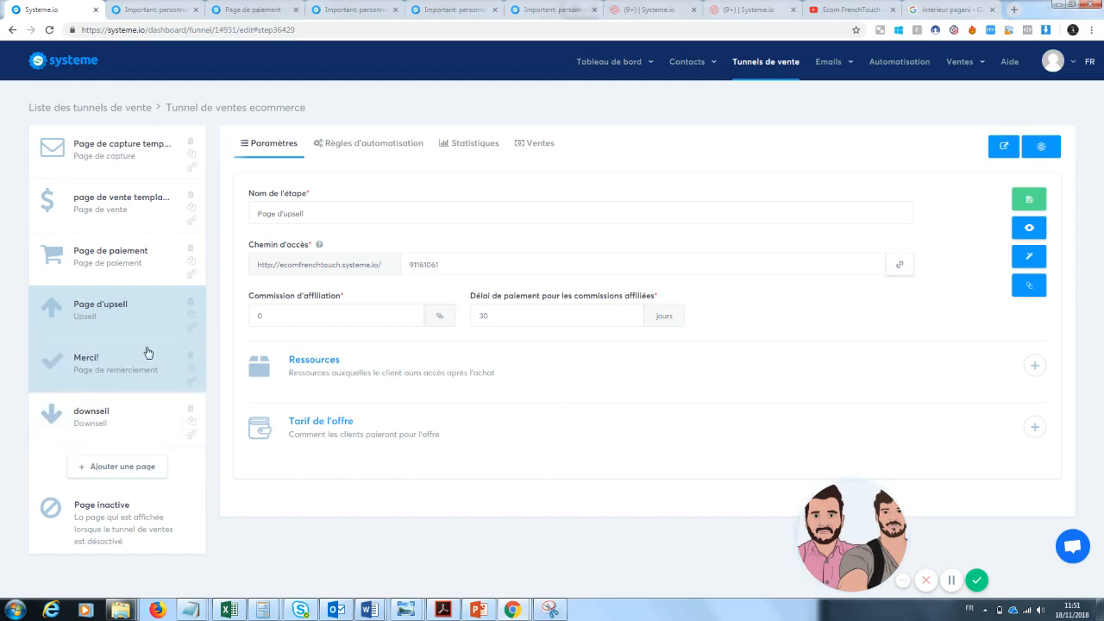
{"action": "left_click", "coordinate": [88, 368]}
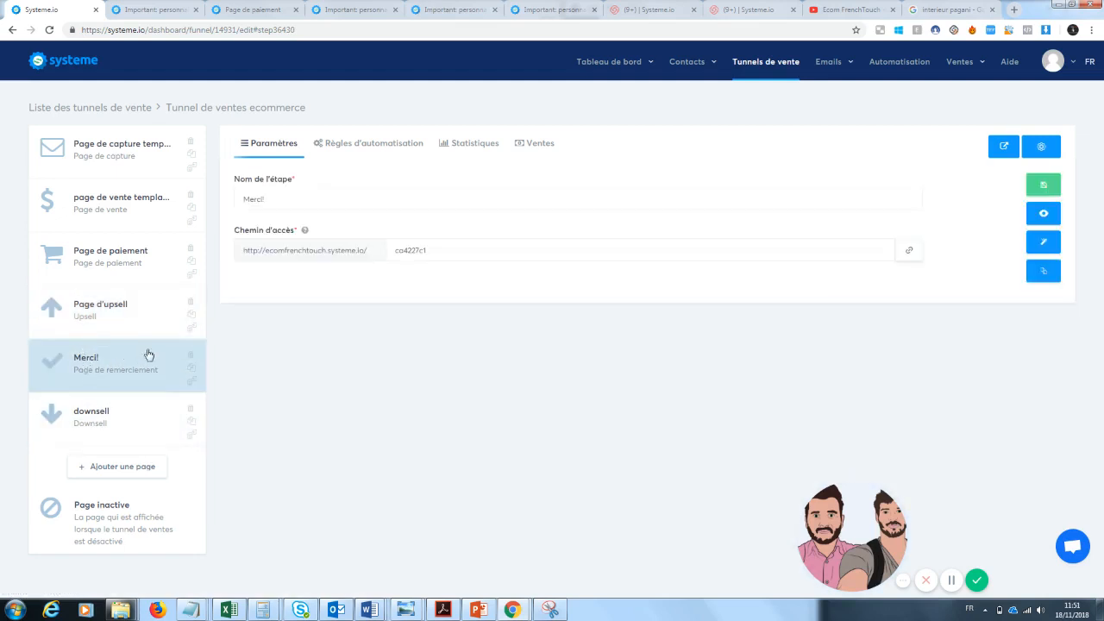